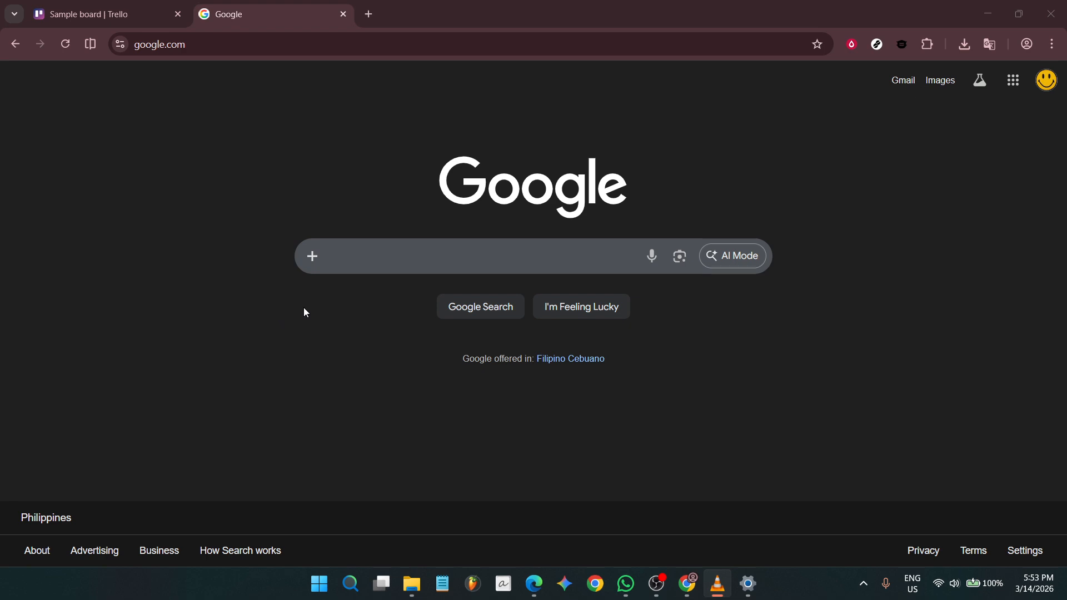
Step: Search Google for 'api key trello' and open Trello's 'Generate a key' result
type("a")
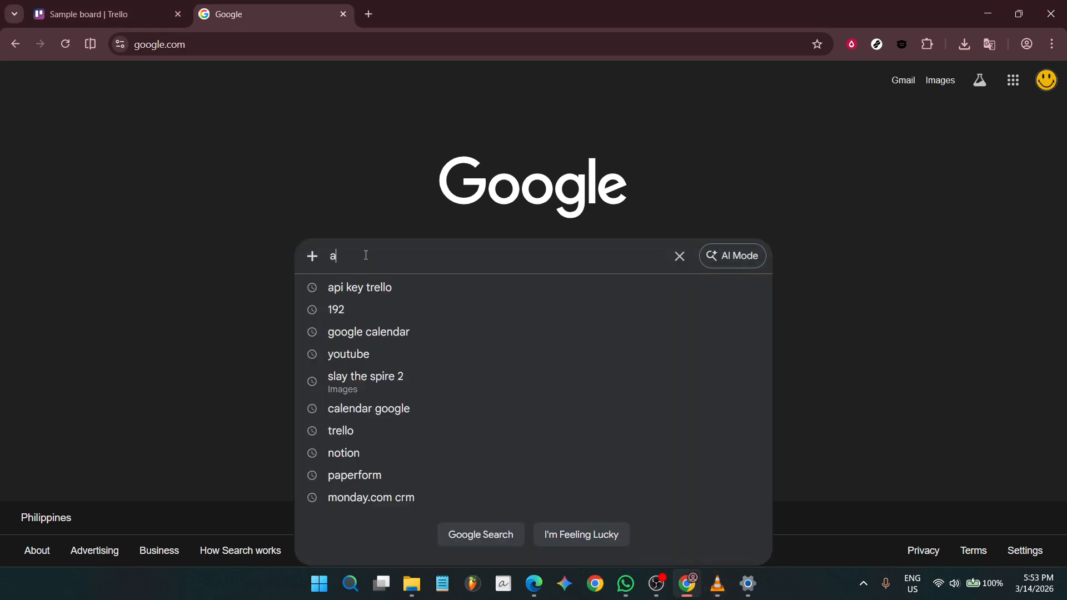
type("pi ")
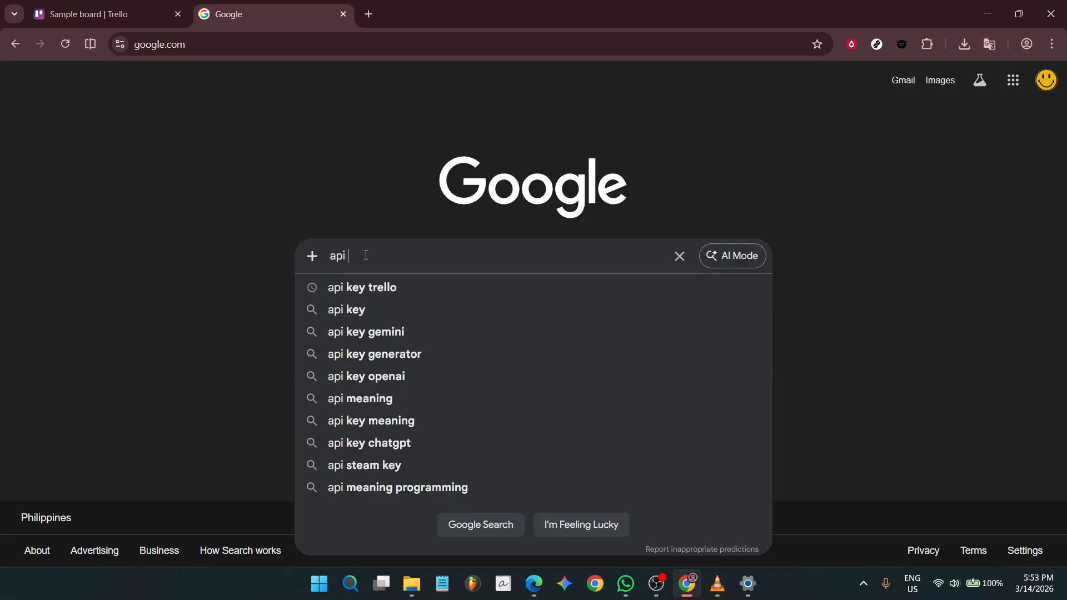
type("key trello")
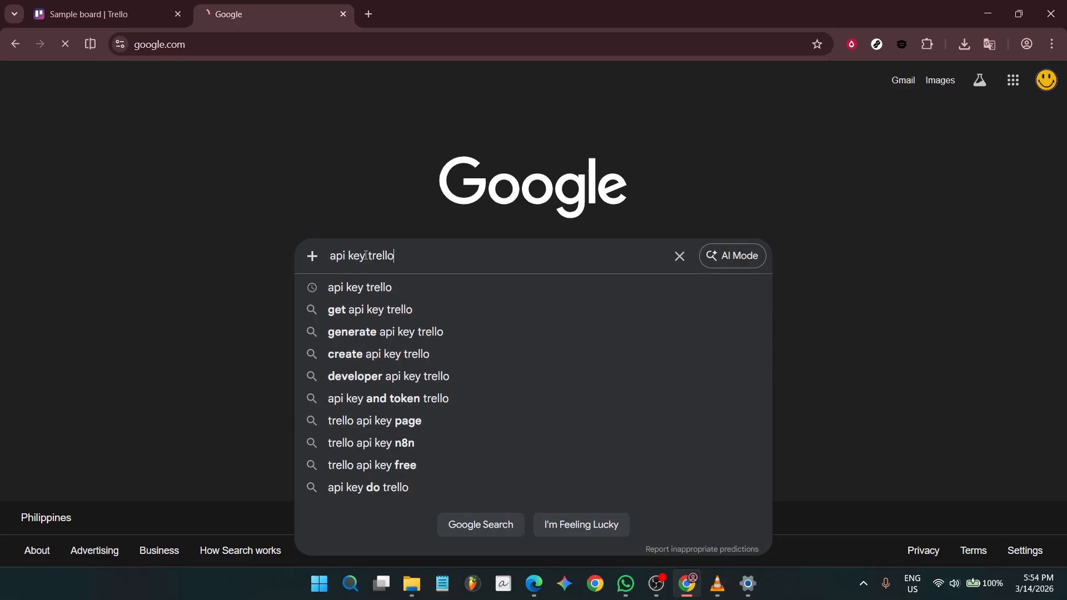
key("Return")
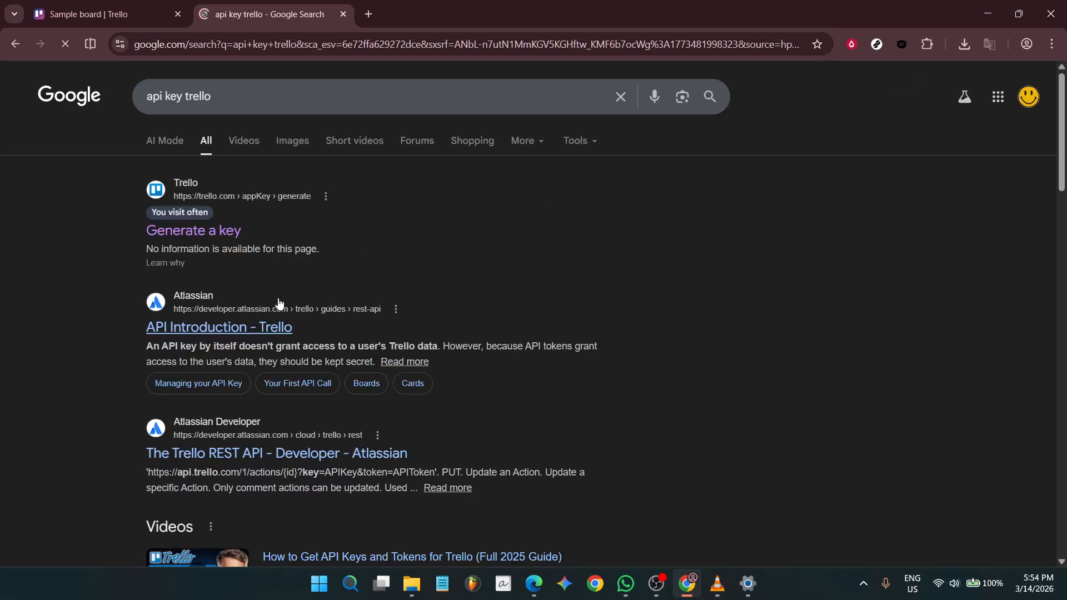
left_click(219, 233)
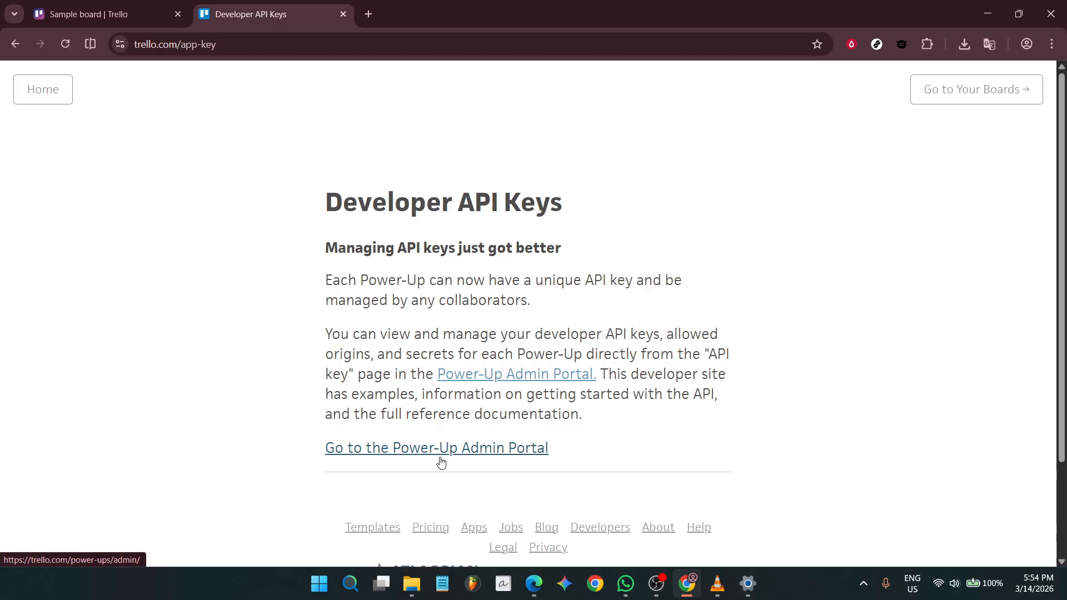
Step: Follow the link from the Developer API Keys page to the Power-Up Admin Portal
left_click(439, 461)
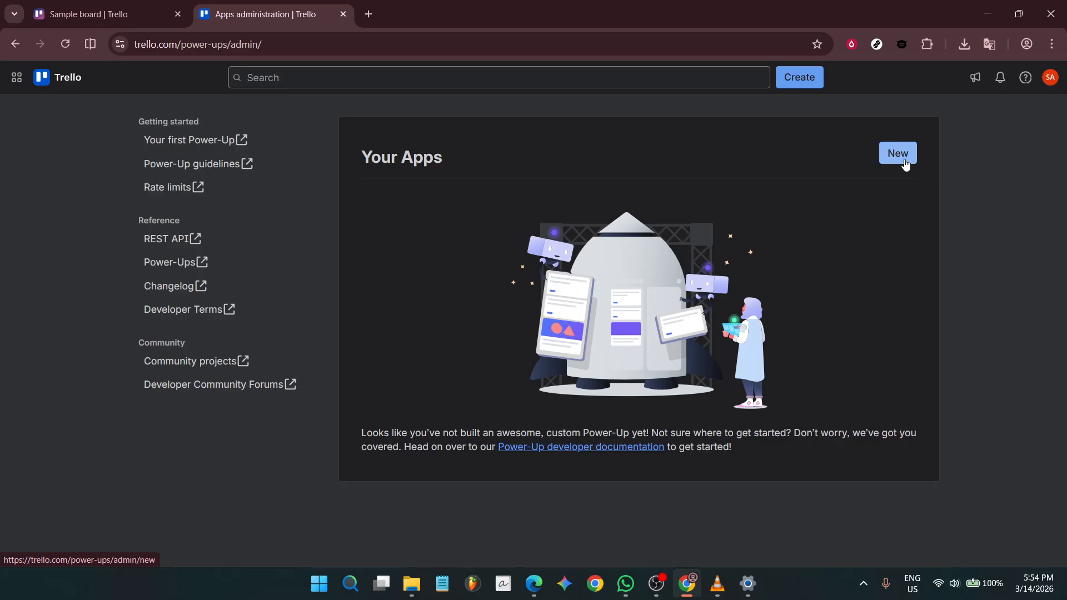
Step: Begin a new app, name it 'Sample', and assign it to New Workspace
left_click(904, 160)
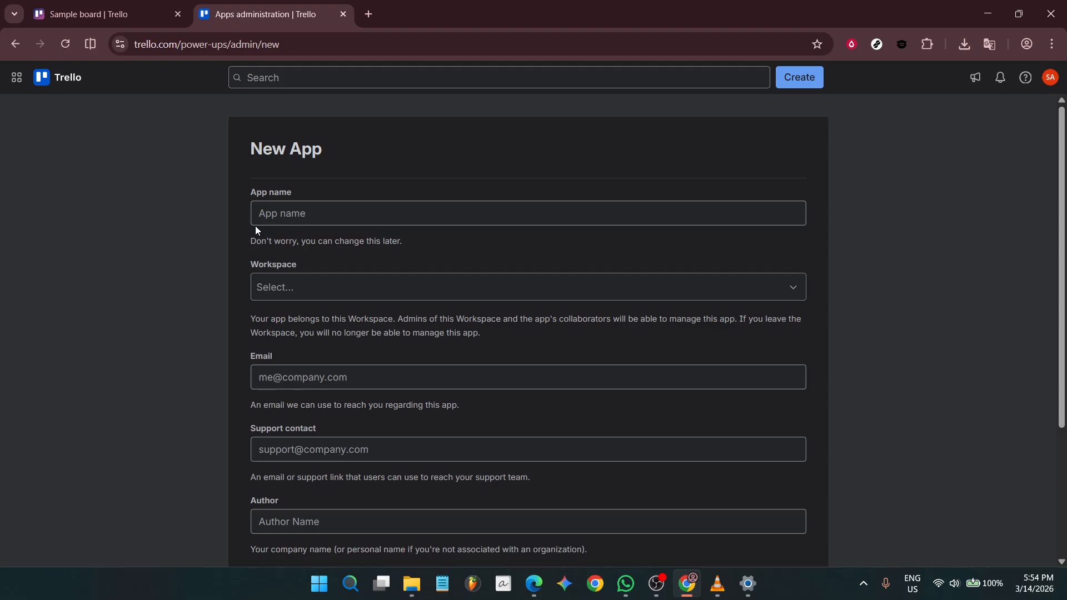
left_click(285, 216)
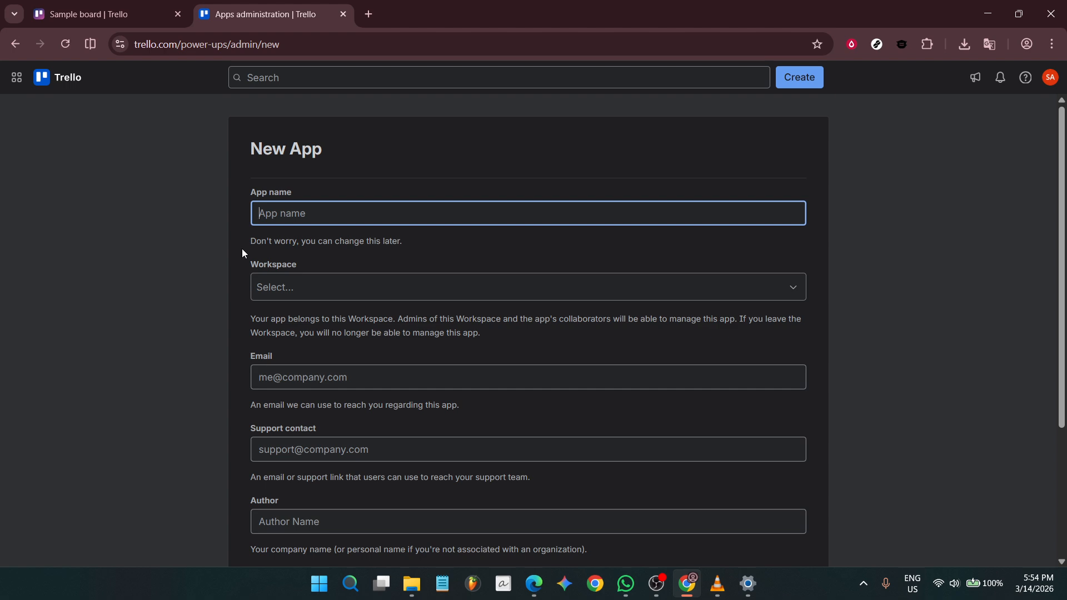
type("Sample")
left_click(339, 245)
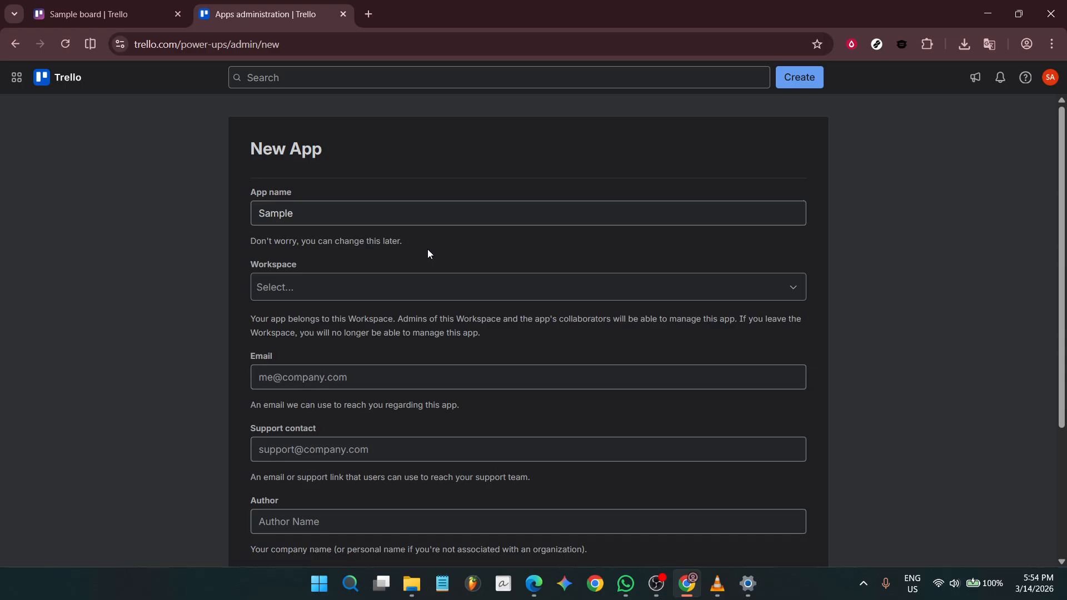
left_click(419, 292)
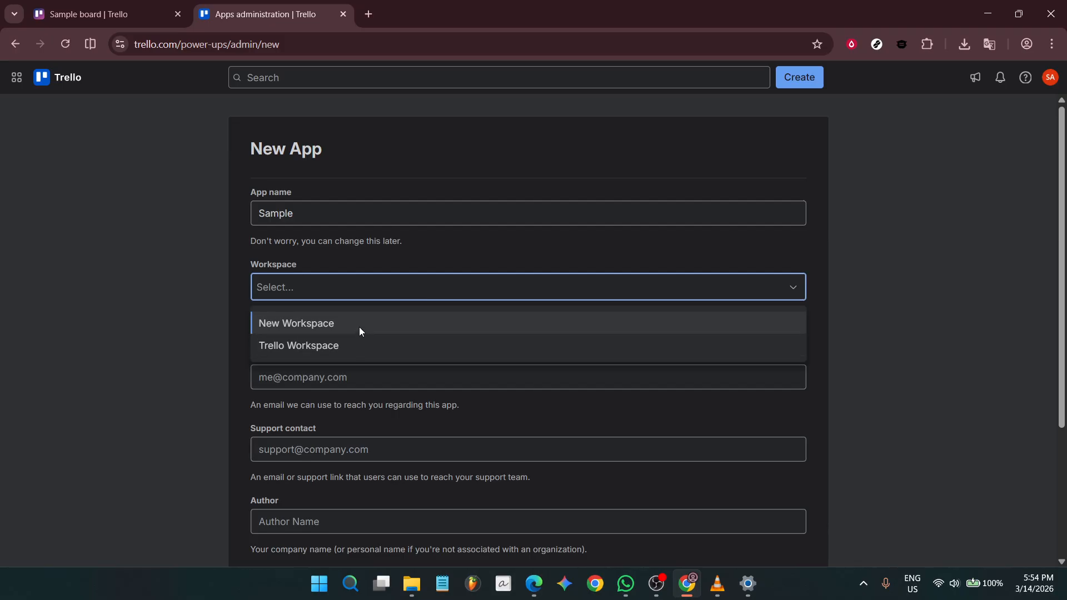
left_click(359, 327)
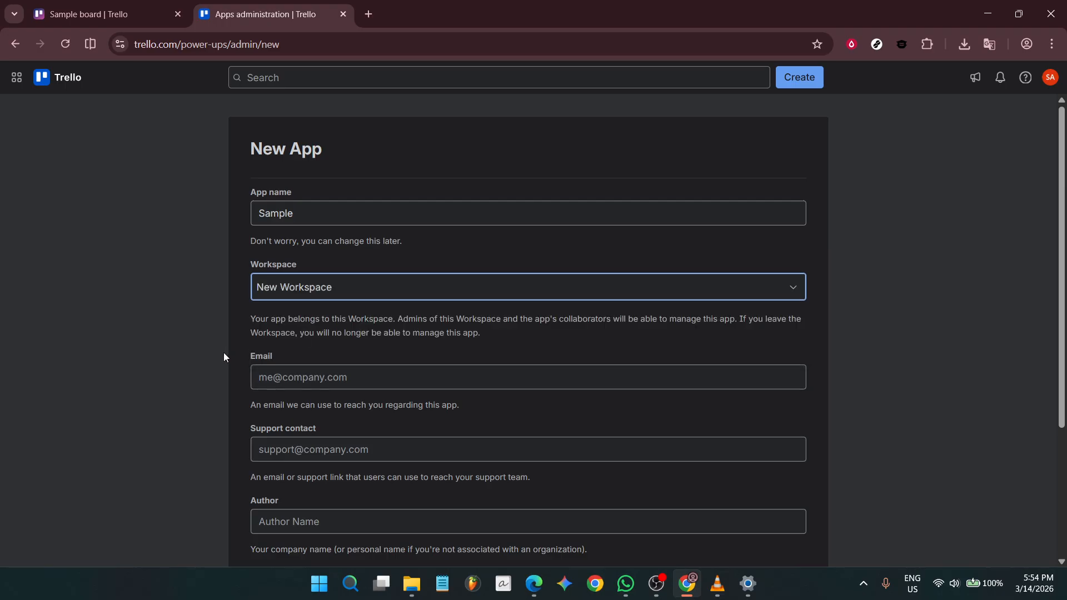
scroll(227, 355, "down", 3)
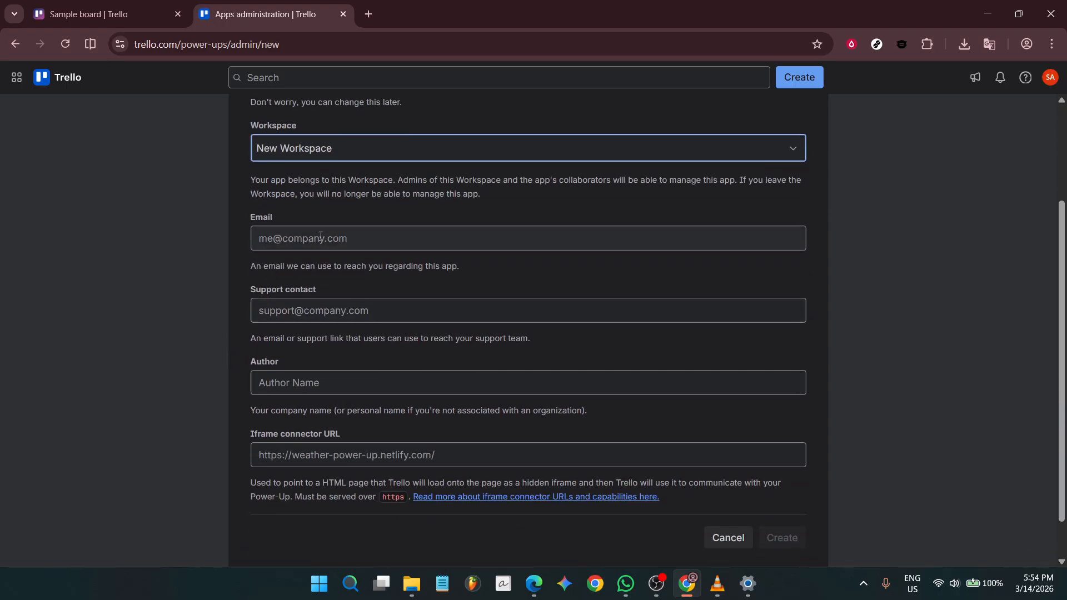
Step: Enter the app's contact e-mail and support contact addresses
left_click(328, 237)
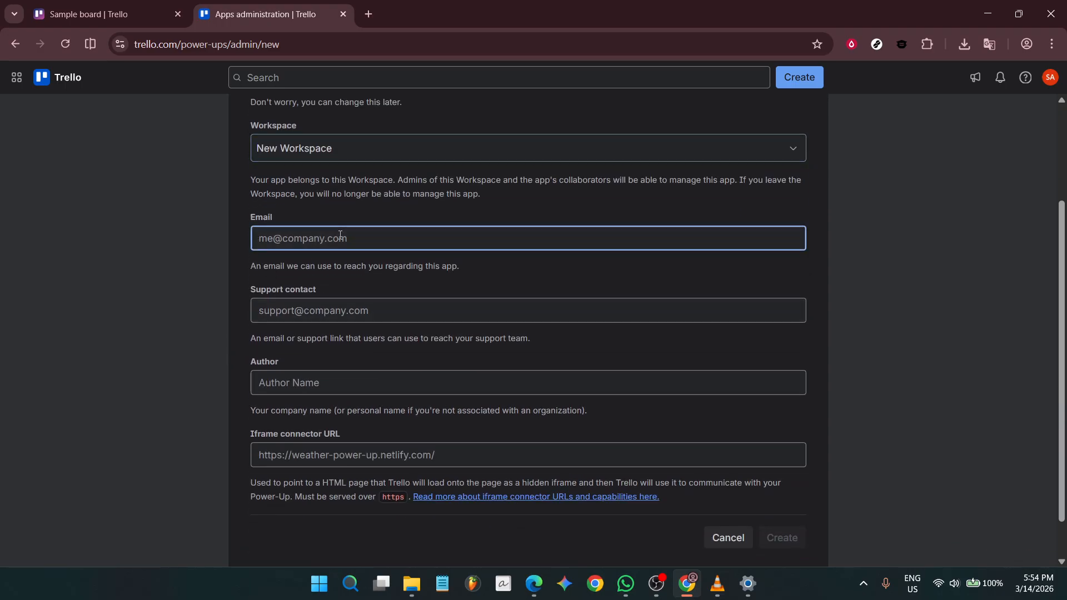
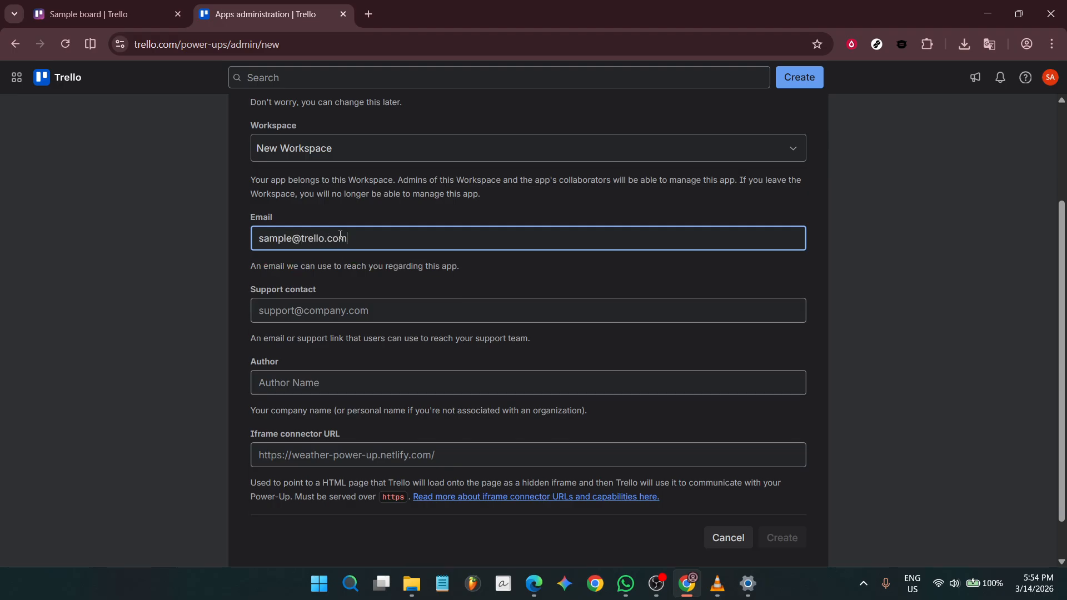
left_click(364, 310)
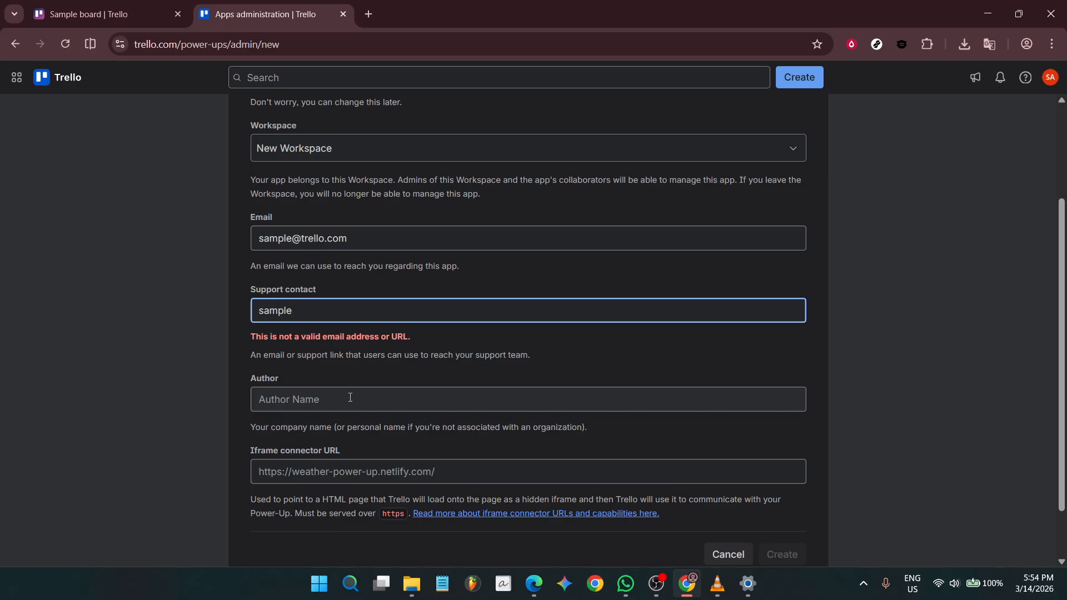
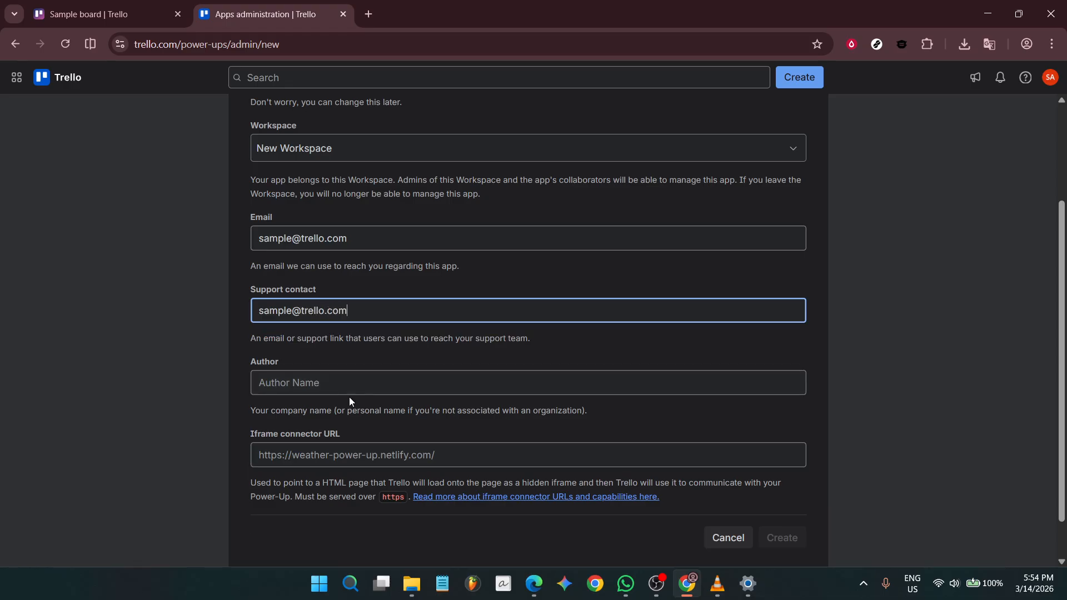
Step: Fill in the author field and create the Sample Power-Up
left_click(353, 382)
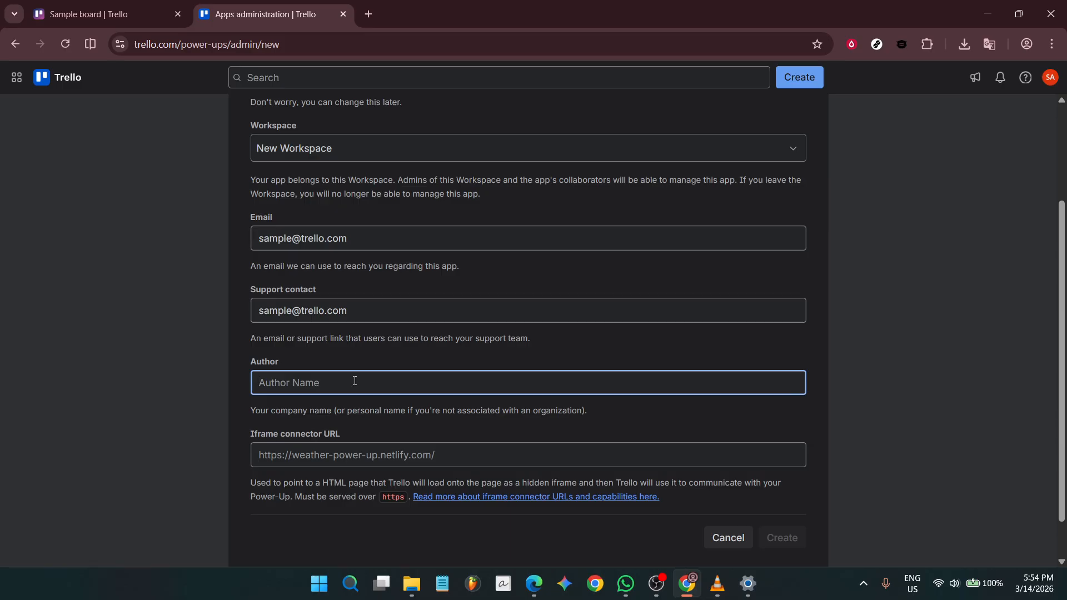
type("Sample")
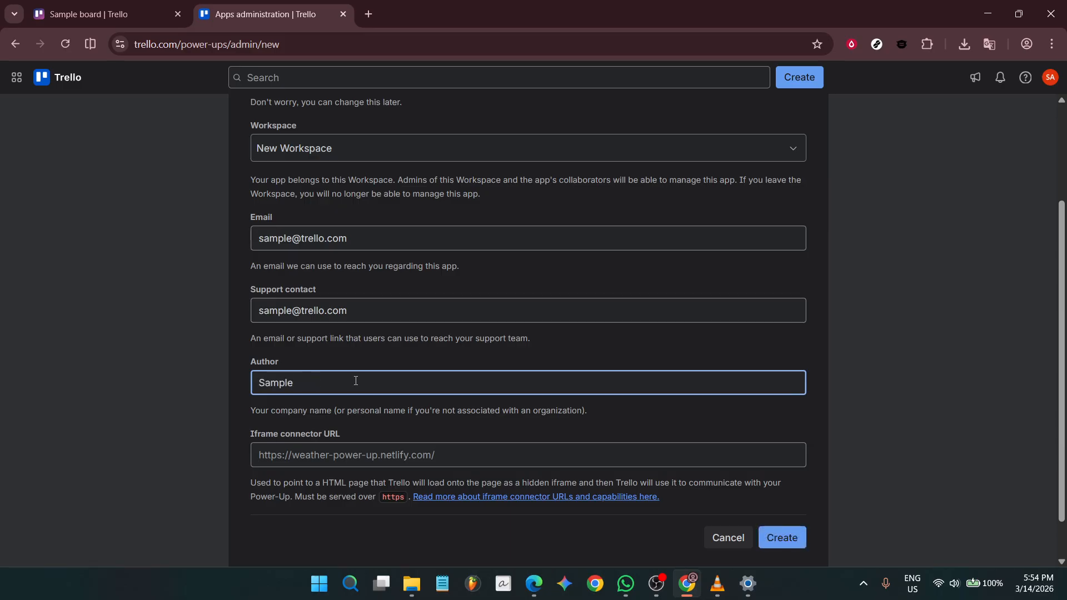
left_click(756, 426)
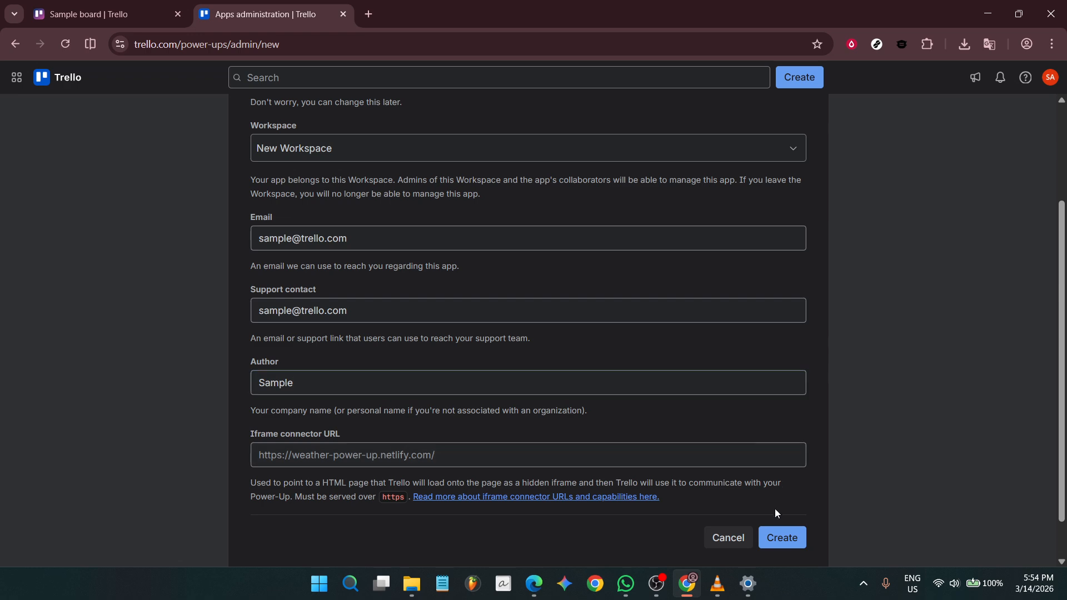
left_click(793, 546)
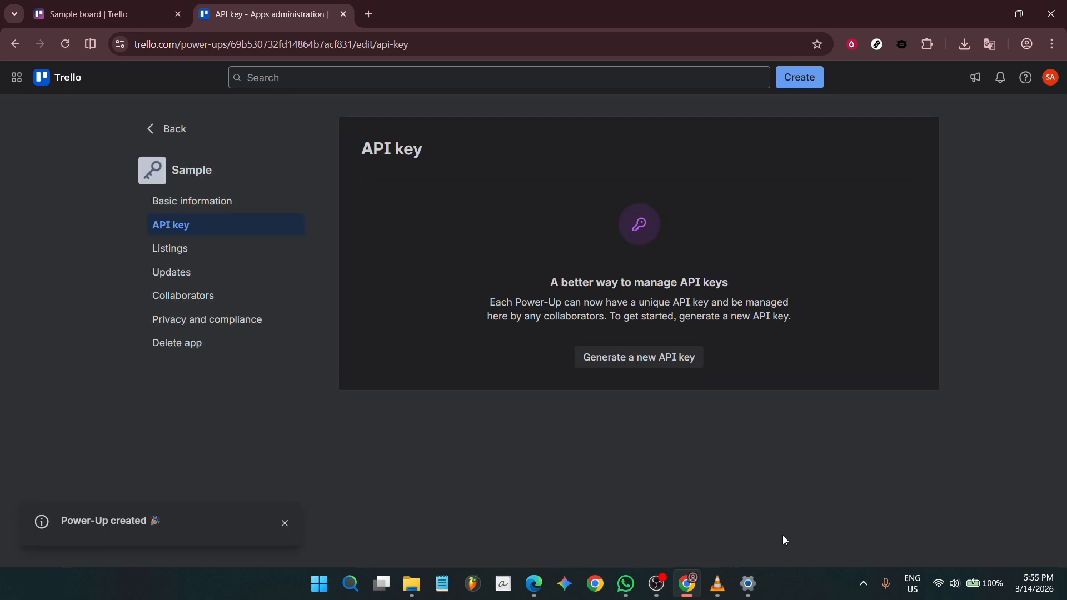
Step: Generate a new API key and confirm it in the dialog
left_click(644, 368)
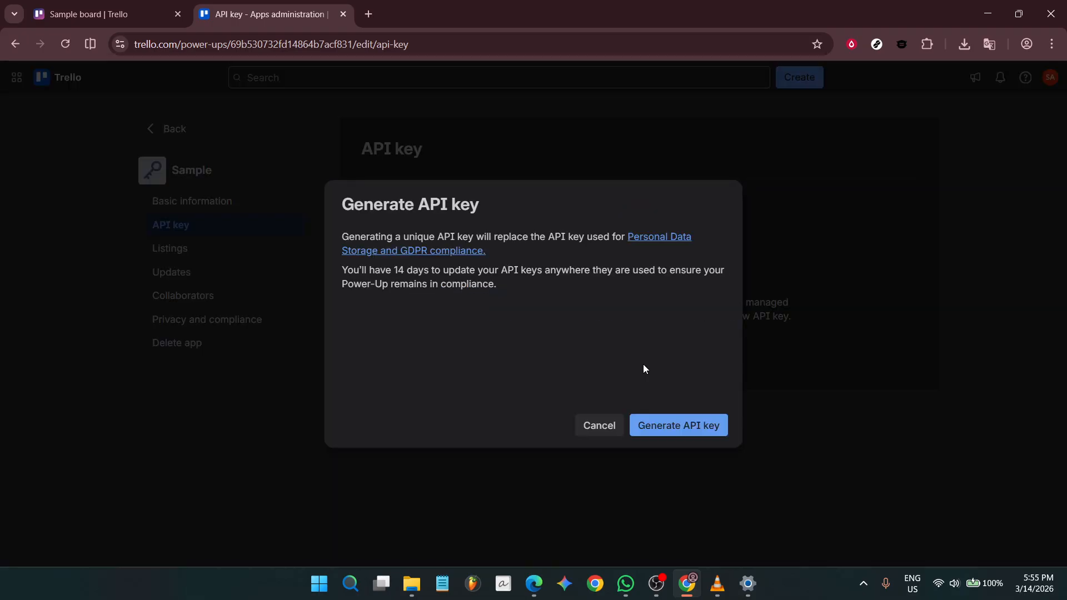
left_click(684, 428)
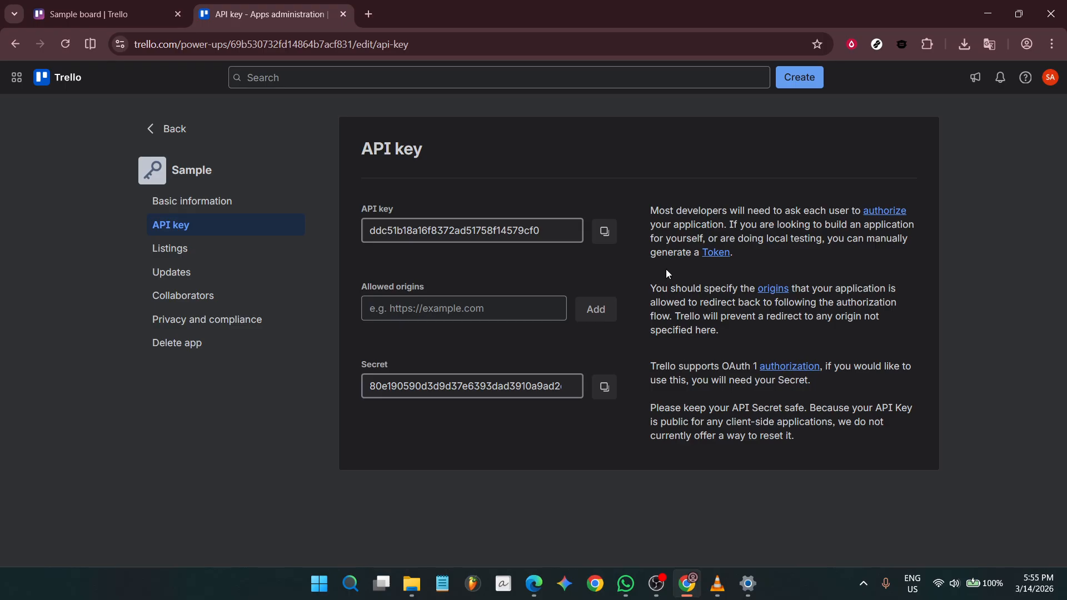
Step: Copy the Sample Power-Up's API key using the copy-to-clipboard button
left_click(610, 241)
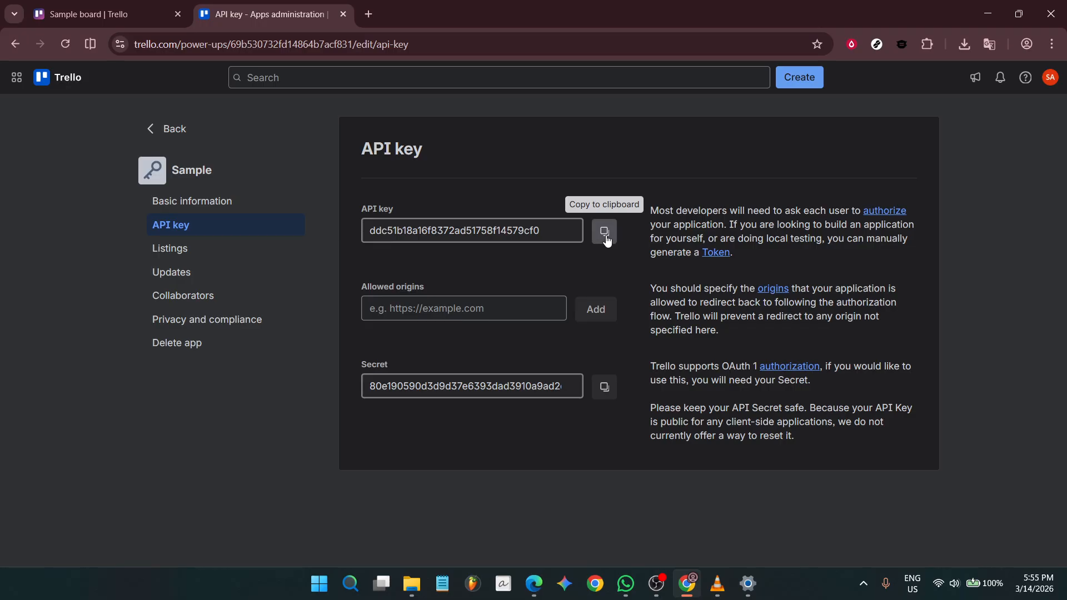
left_click(606, 242)
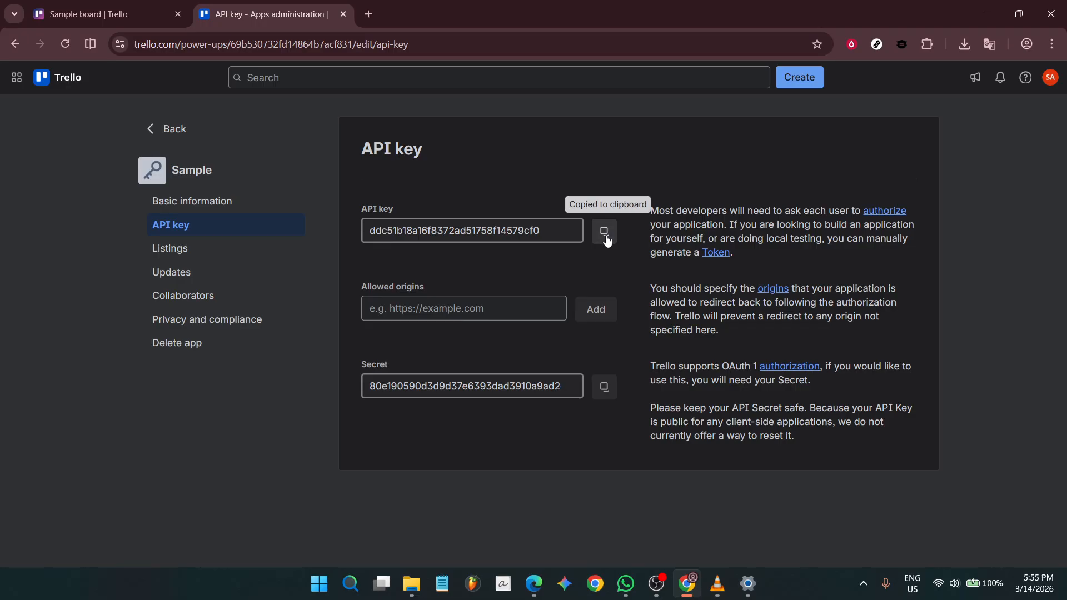